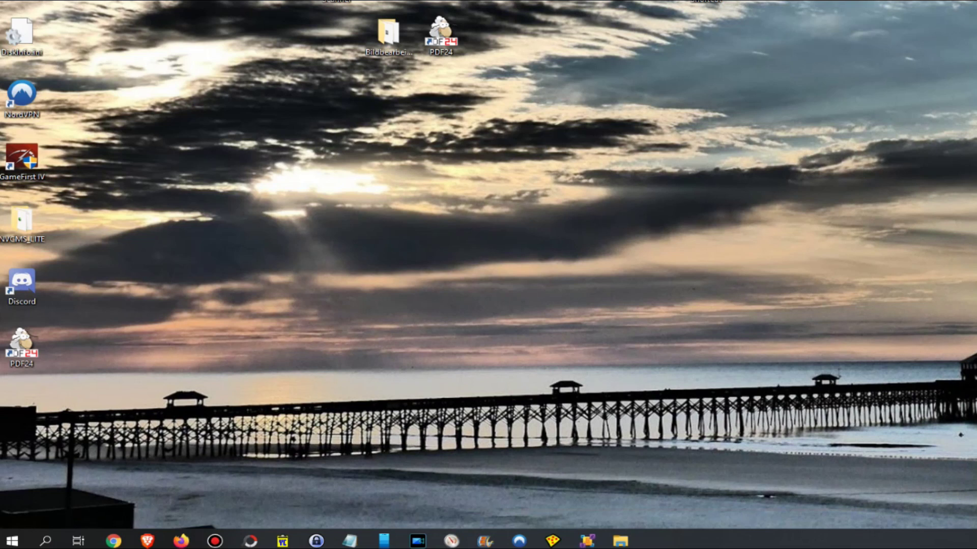
Step: Open Devices and Printers by running the command "control printers"
key(super+r)
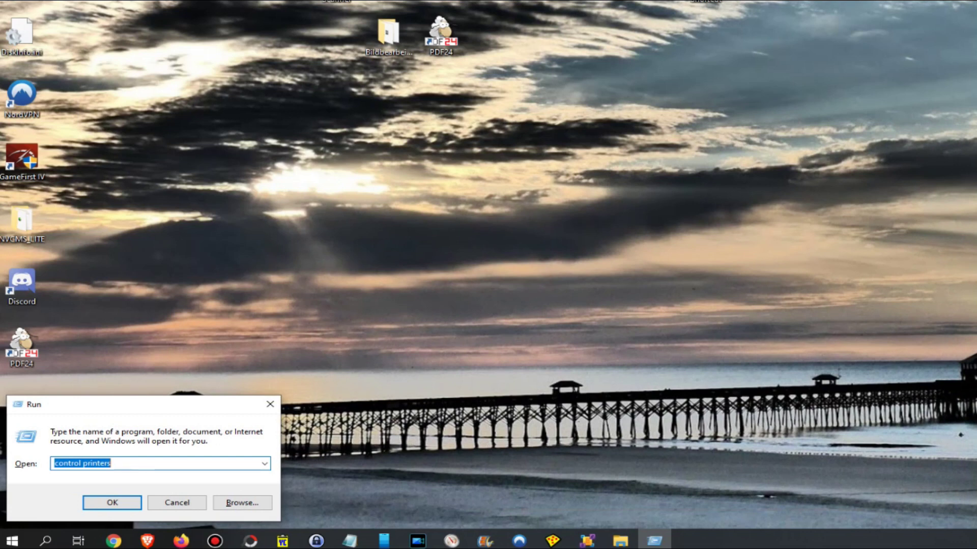
key(Return)
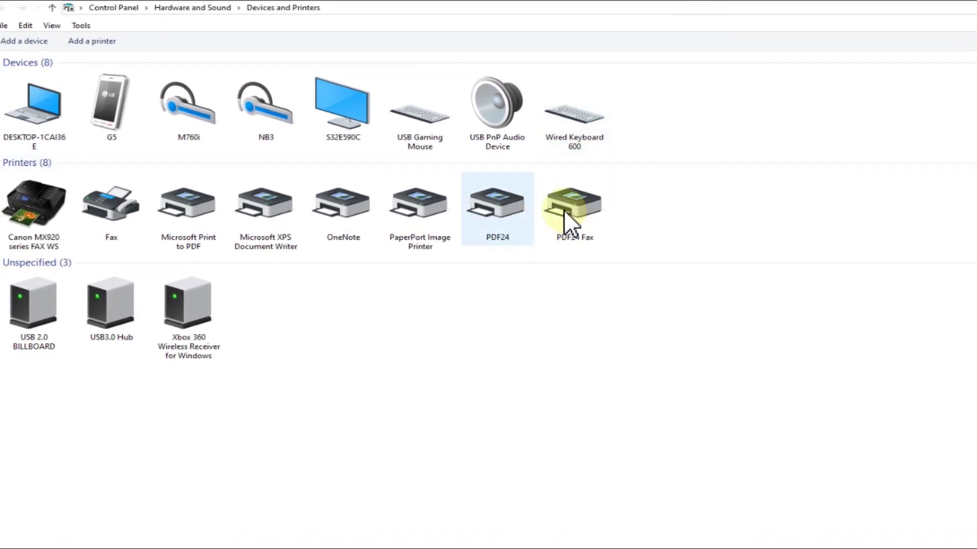
click(281, 144)
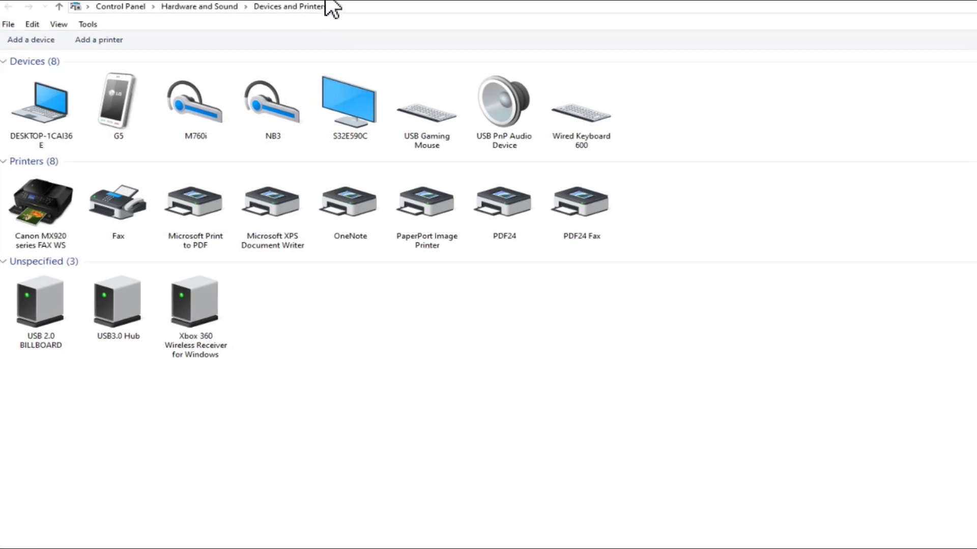
Step: Open the NB3 headset's Bluetooth services, leave Handsfree Telephony disabled and apply the settings
click(300, 147)
right_click(301, 148)
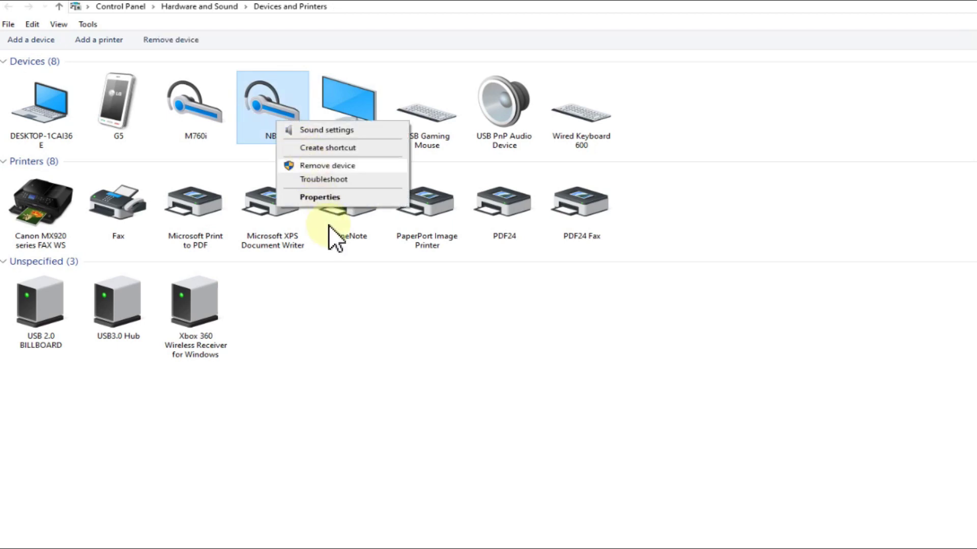
click(319, 198)
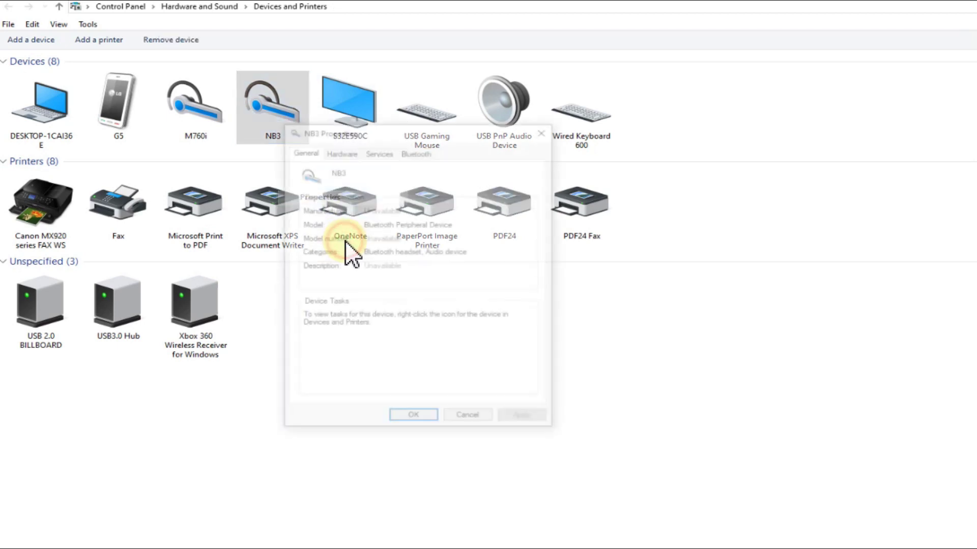
click(378, 151)
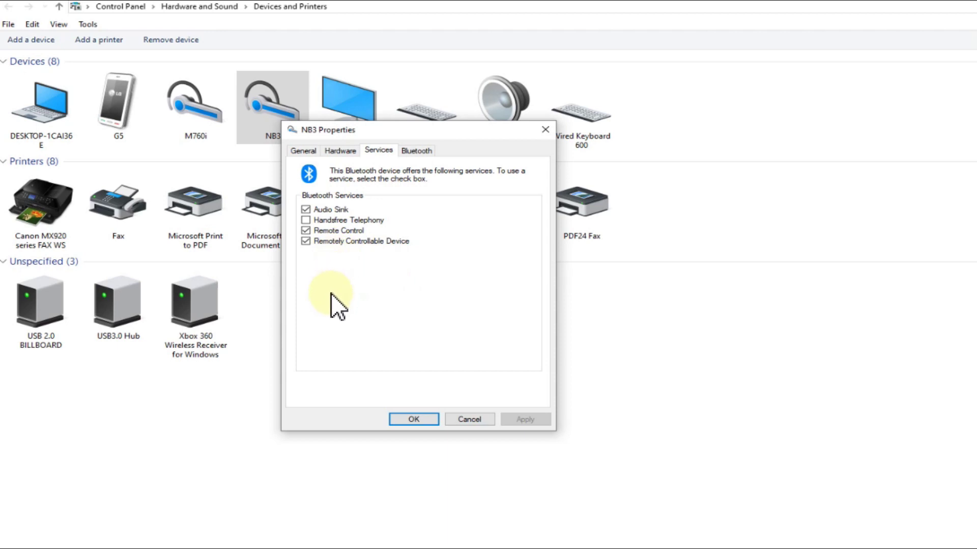
click(331, 268)
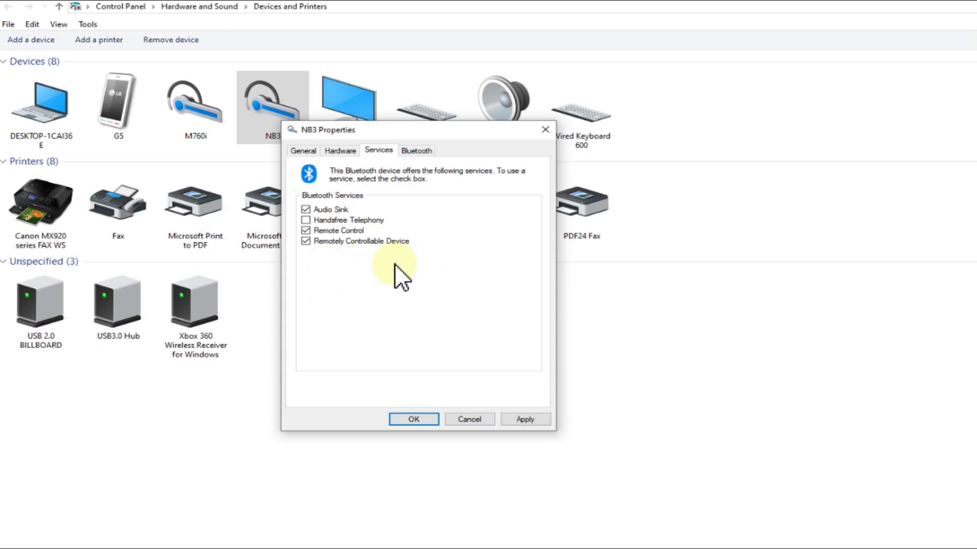
key(alt+a)
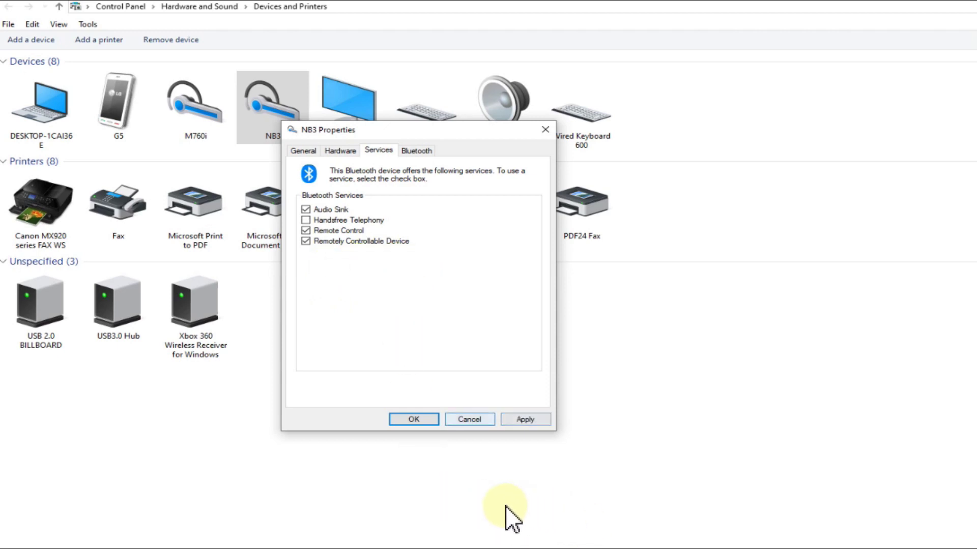
key(Return)
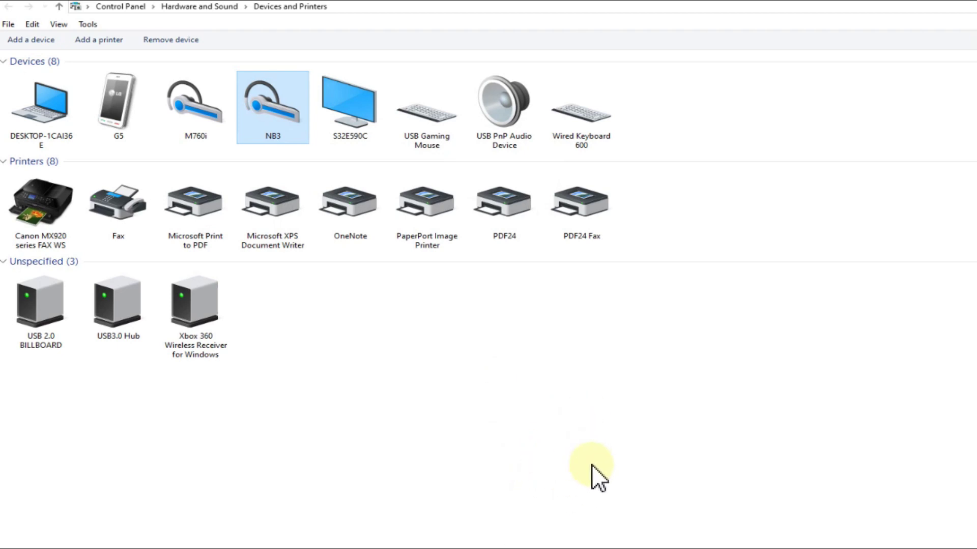
right_click(304, 132)
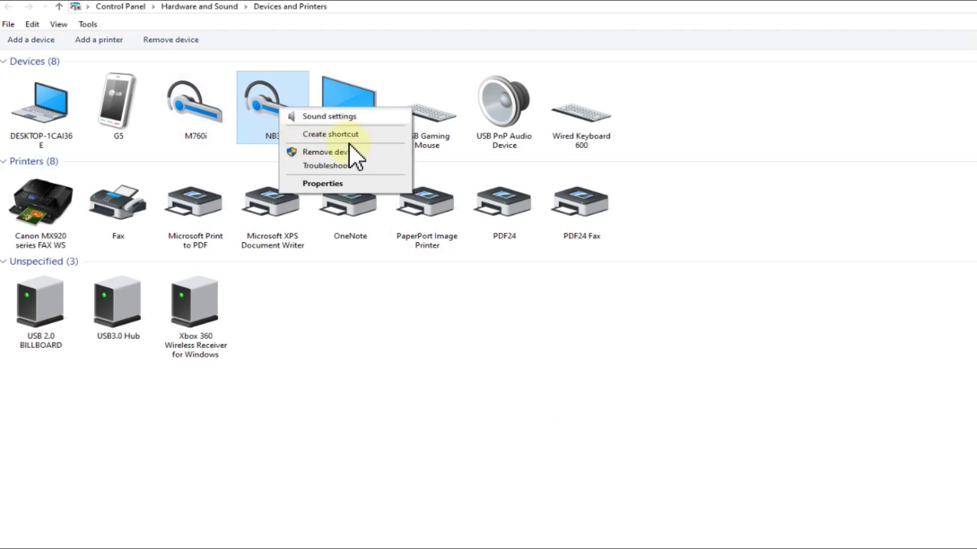
click(329, 118)
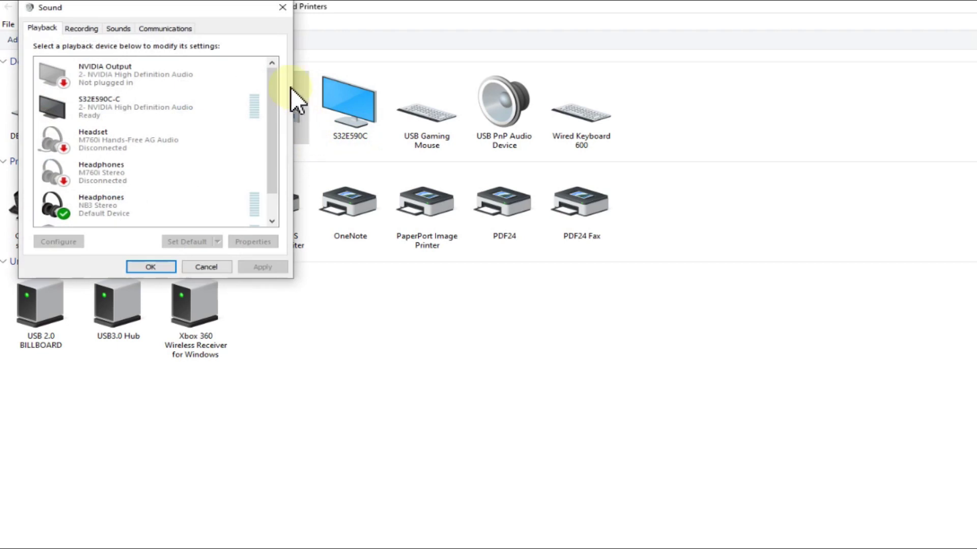
drag(230, 11, 315, 93)
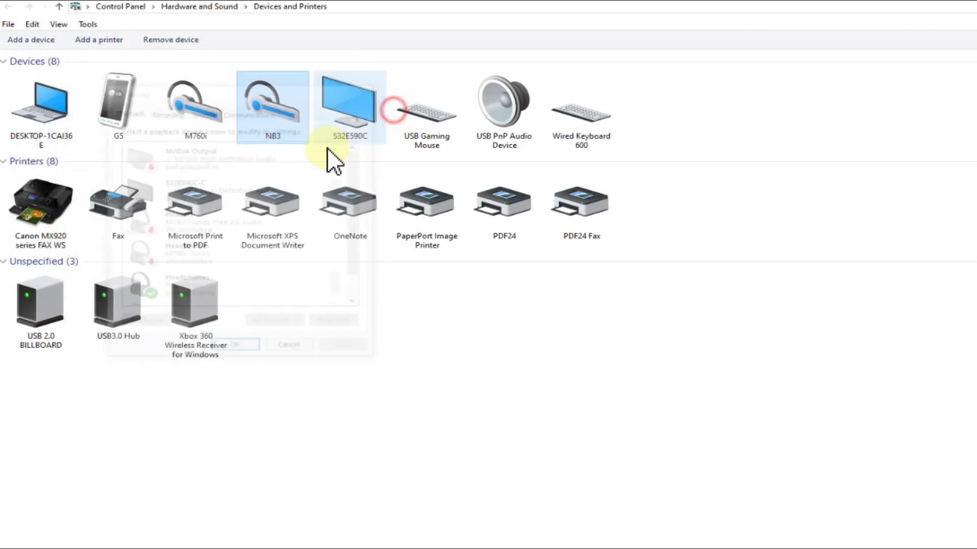
Step: Open the NB3 headset's sound settings and show the advanced properties of the NB3 Stereo headphones playback device
right_click(308, 136)
click(291, 131)
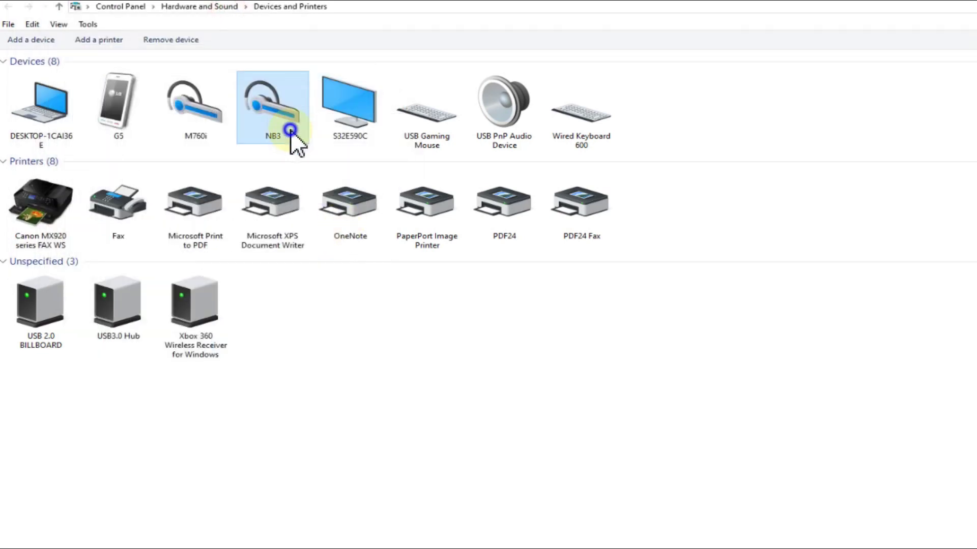
right_click(291, 131)
right_click(289, 122)
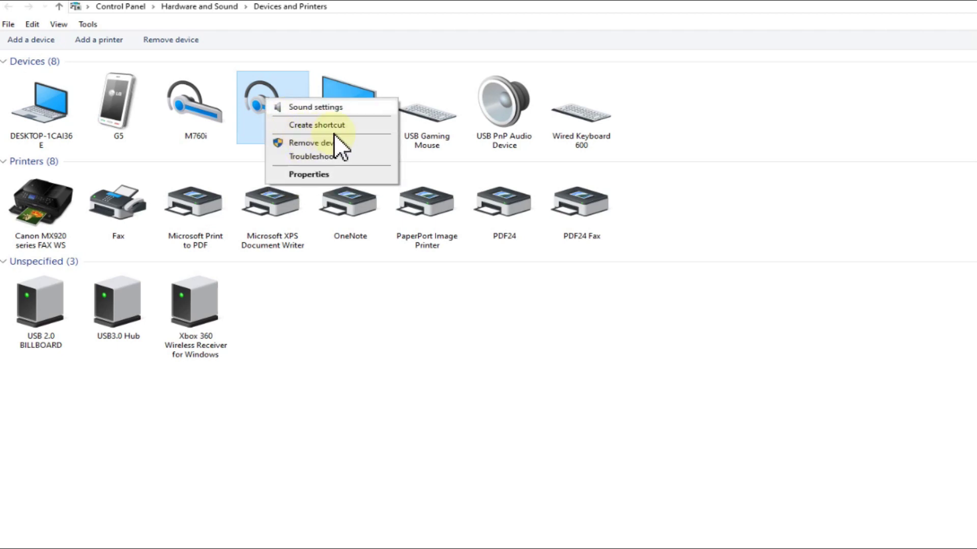
click(317, 107)
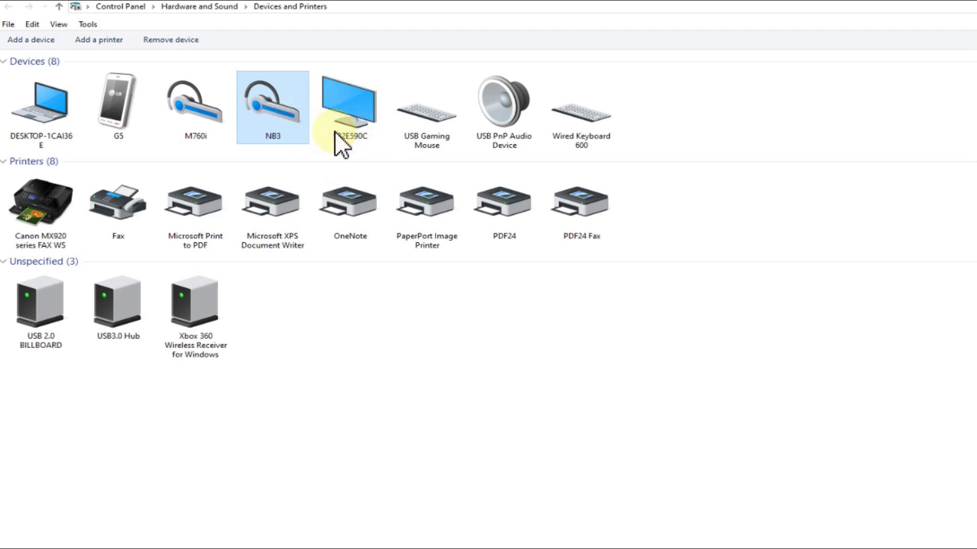
drag(133, 26, 400, 93)
click(402, 290)
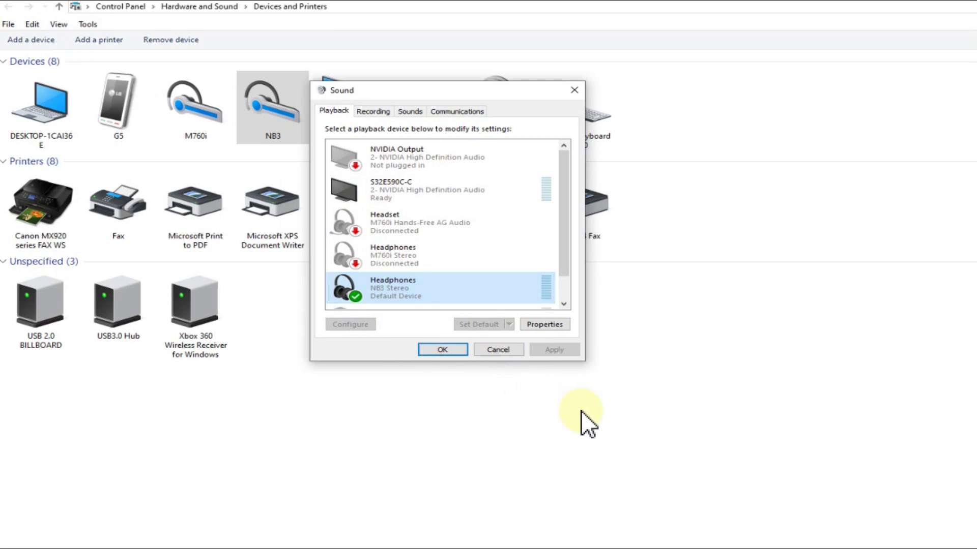
key(Return)
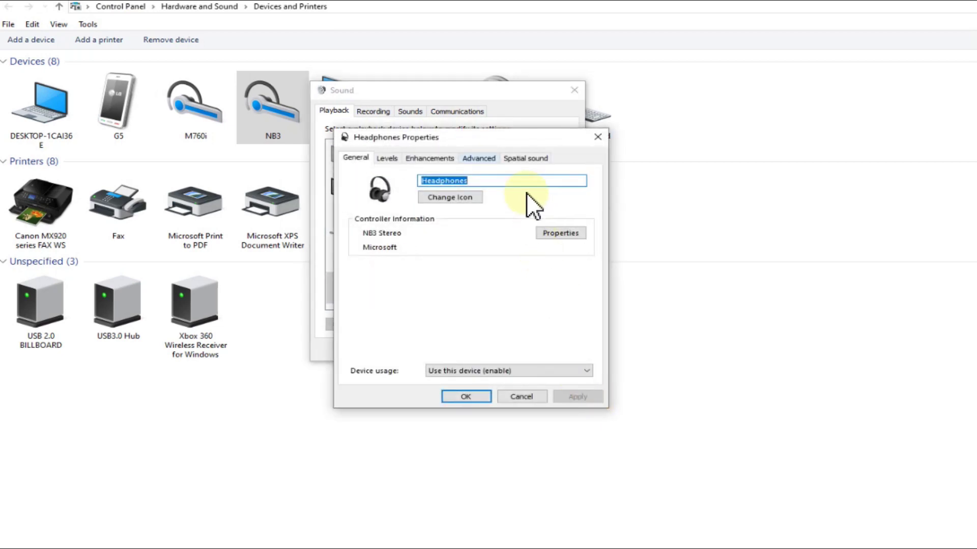
click(478, 158)
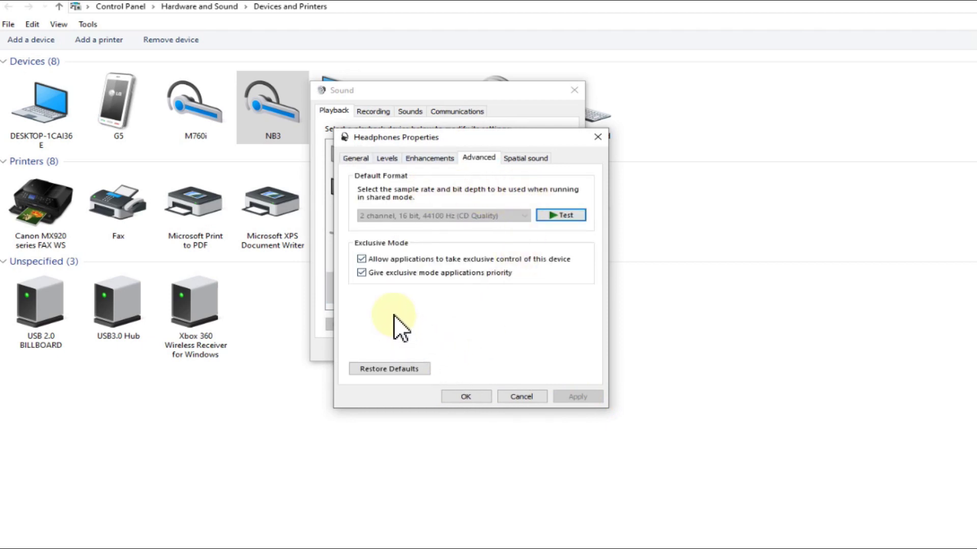
Step: Try switching the headphones' exclusive mode options off and back on, and close the sound dialogs without saving
click(362, 259)
click(362, 273)
click(361, 259)
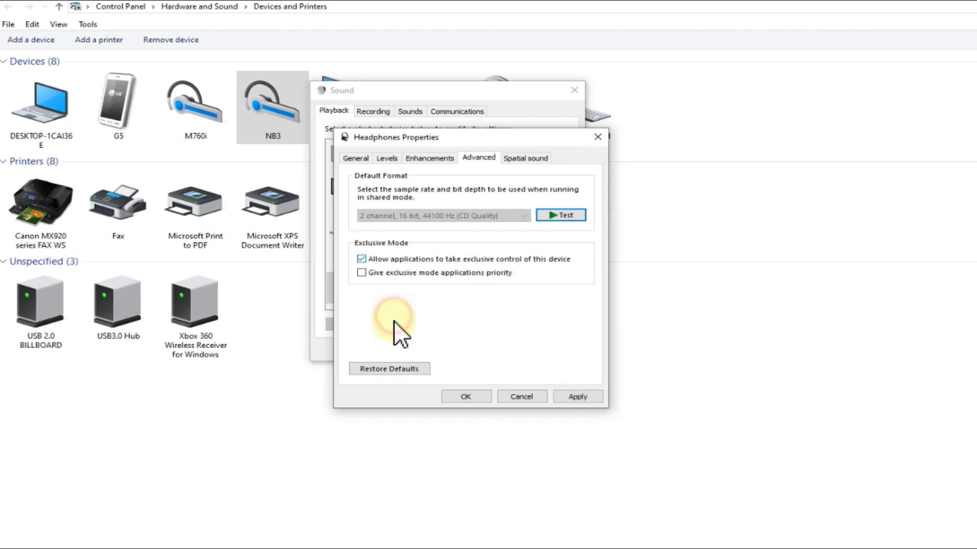
click(361, 273)
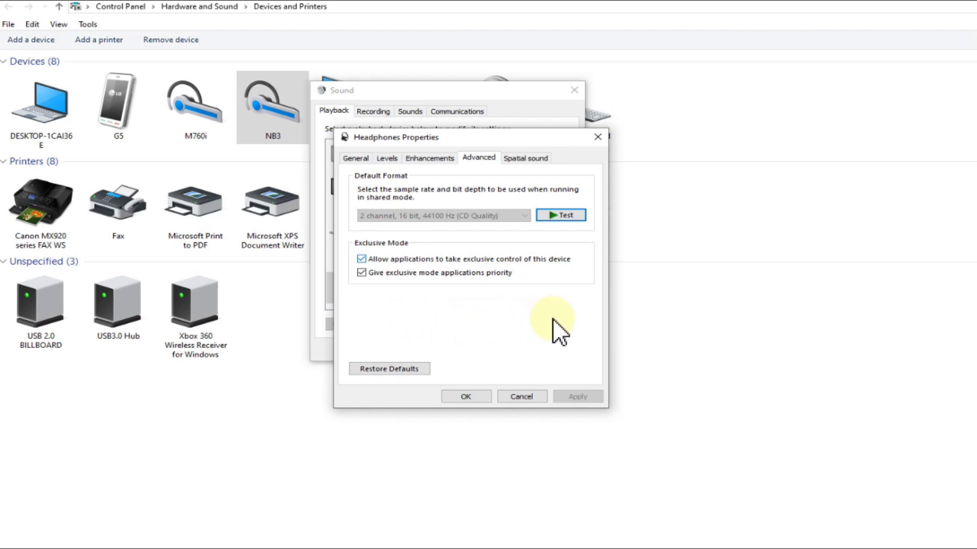
click(398, 328)
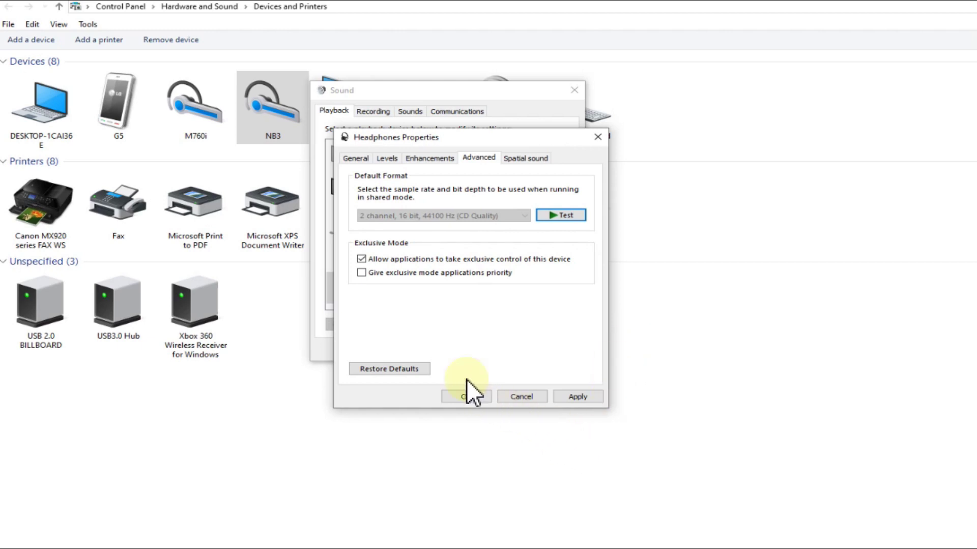
click(392, 331)
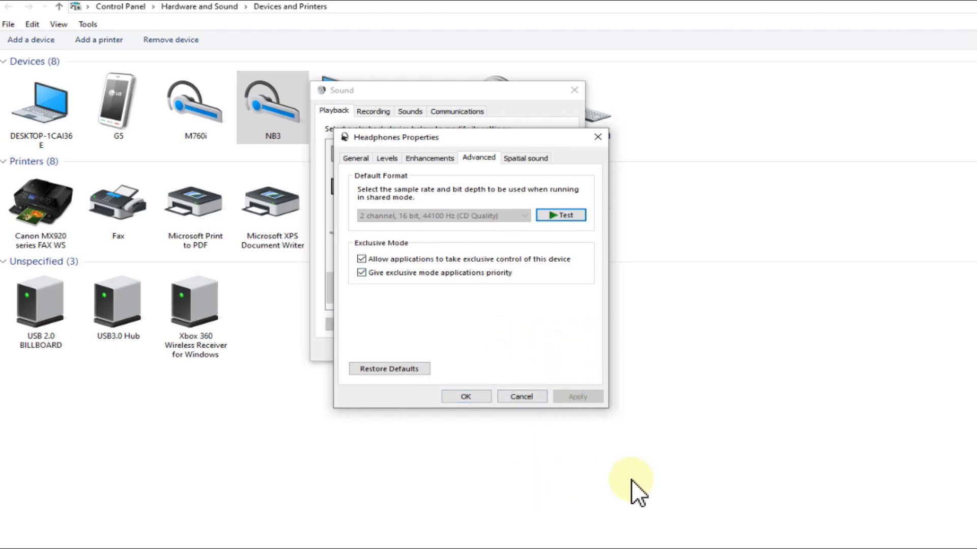
key(Escape)
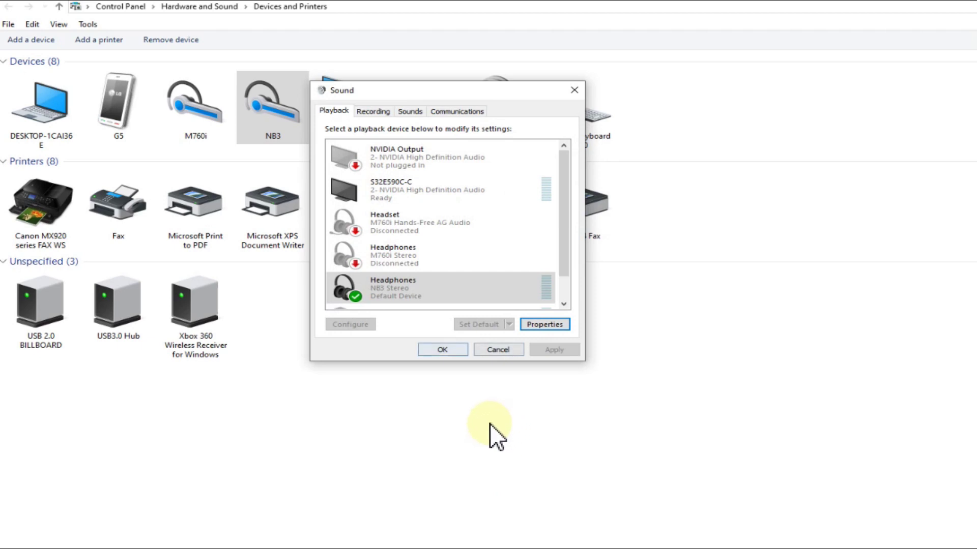
click(490, 424)
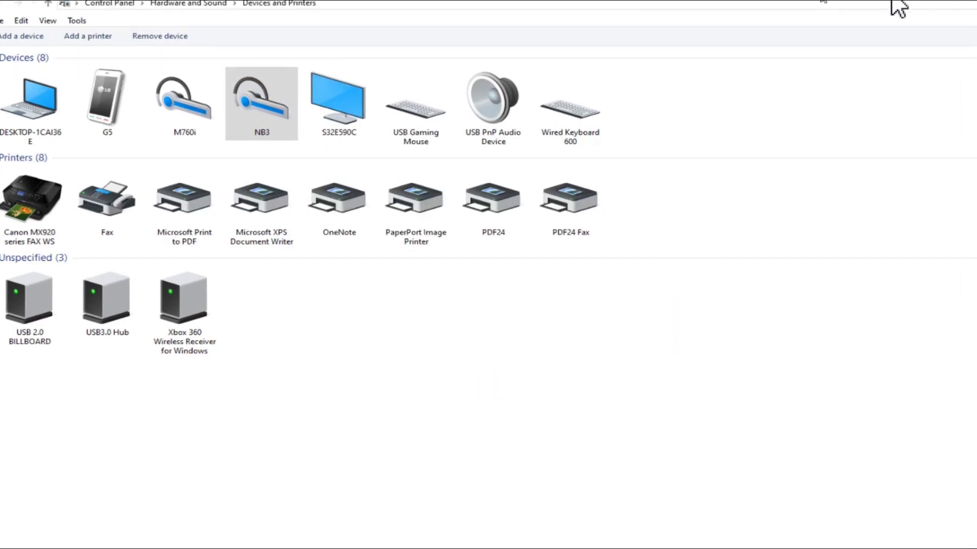
click(911, 16)
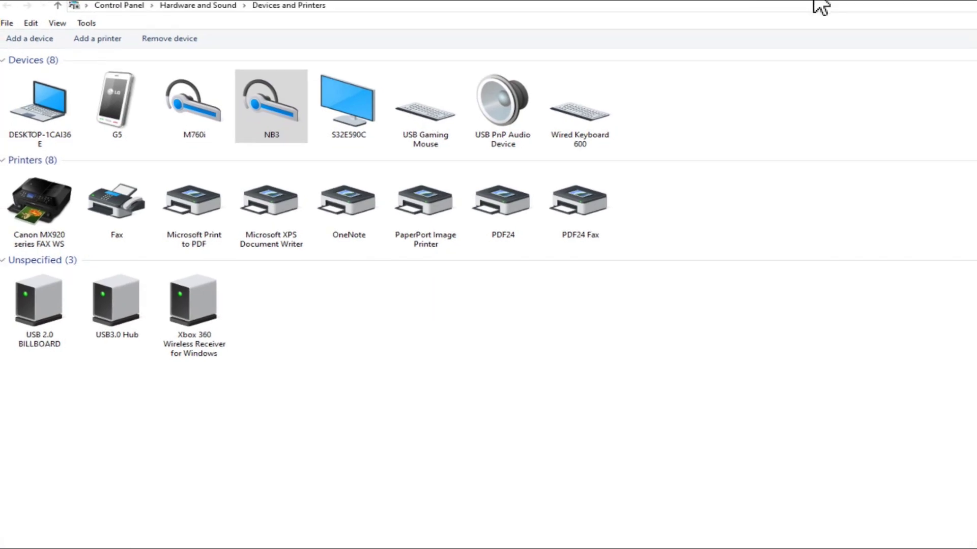
click(891, 81)
right_click(302, 140)
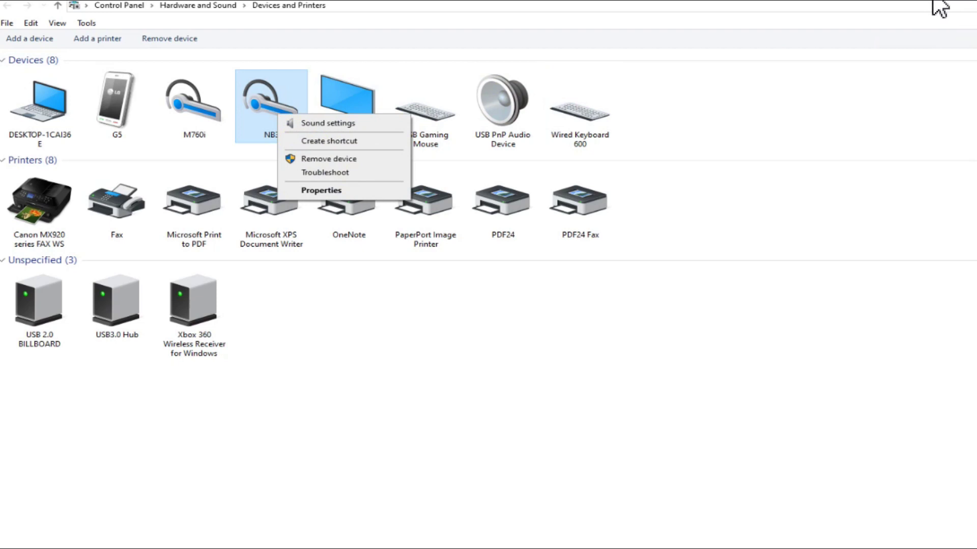
click(904, 2)
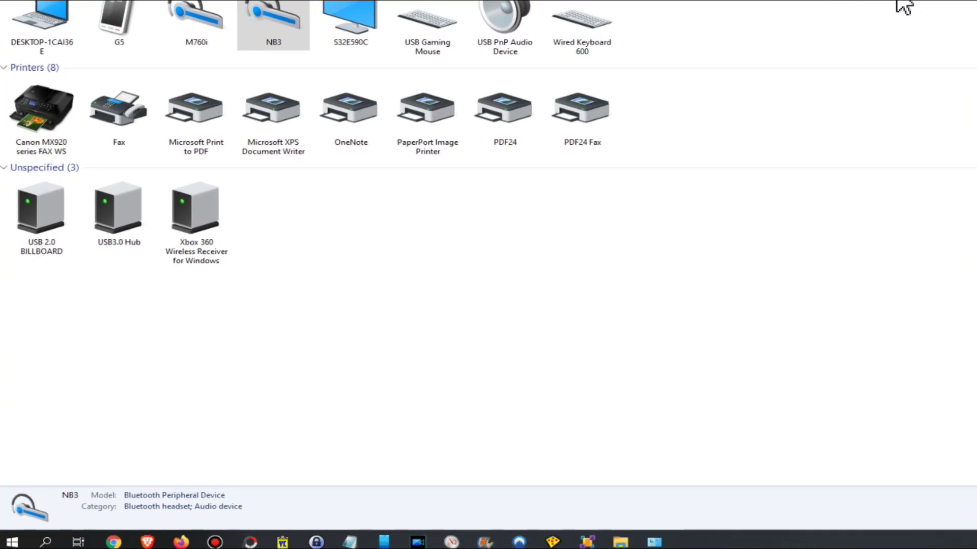
Step: Search Windows for "bluet" and open the Bluetooth and other devices settings
key(super)
text(bluet)
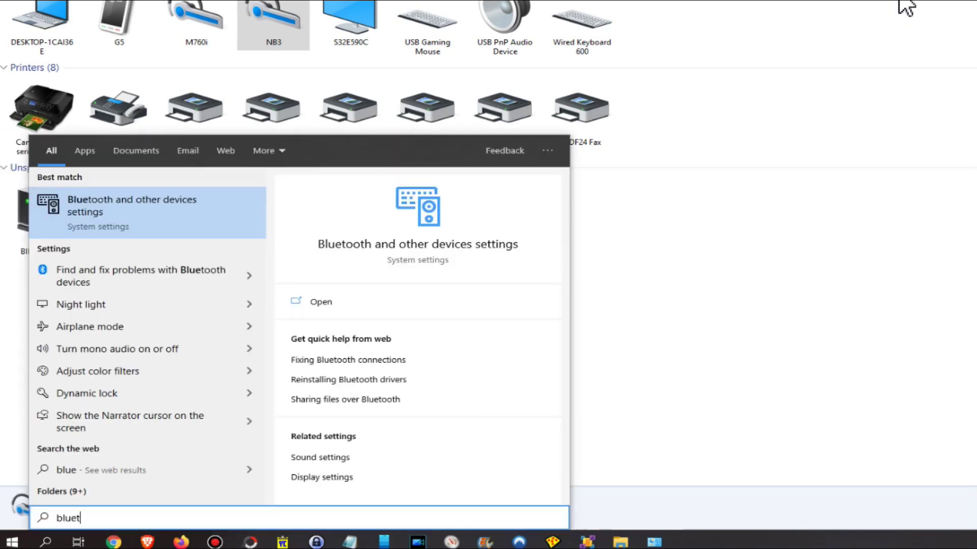
click(145, 260)
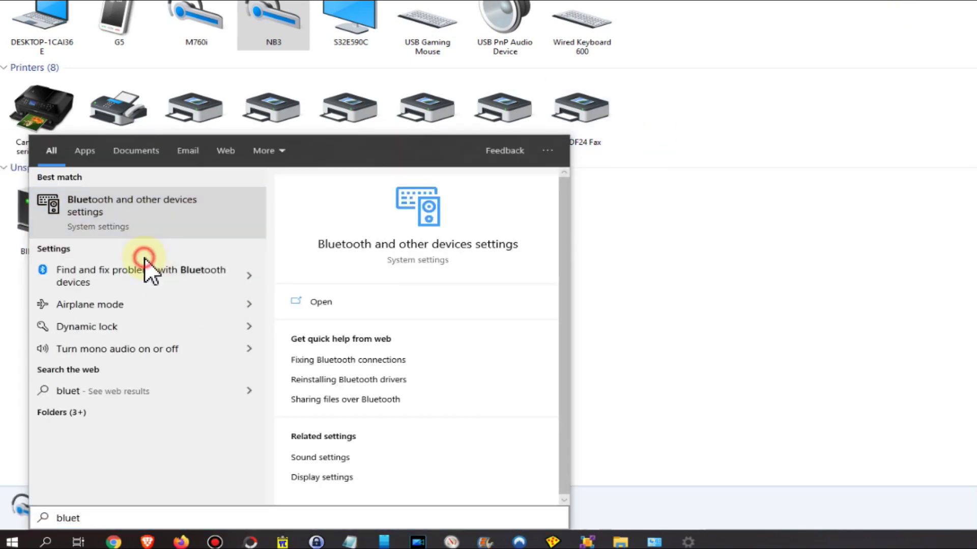
click(117, 254)
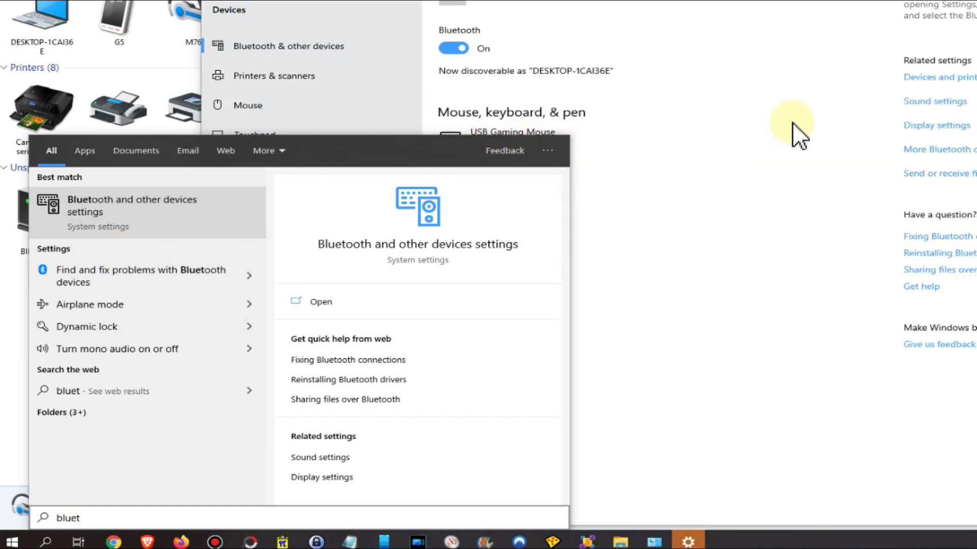
click(549, 2)
click(368, 50)
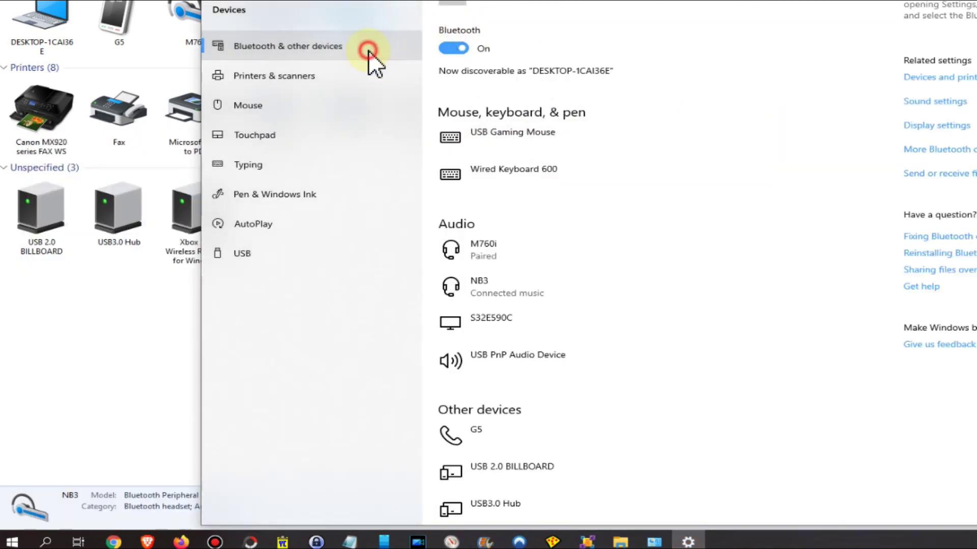
Step: Examine the disconnect and remove options of the NB3 audio device, and close the settings window
click(540, 359)
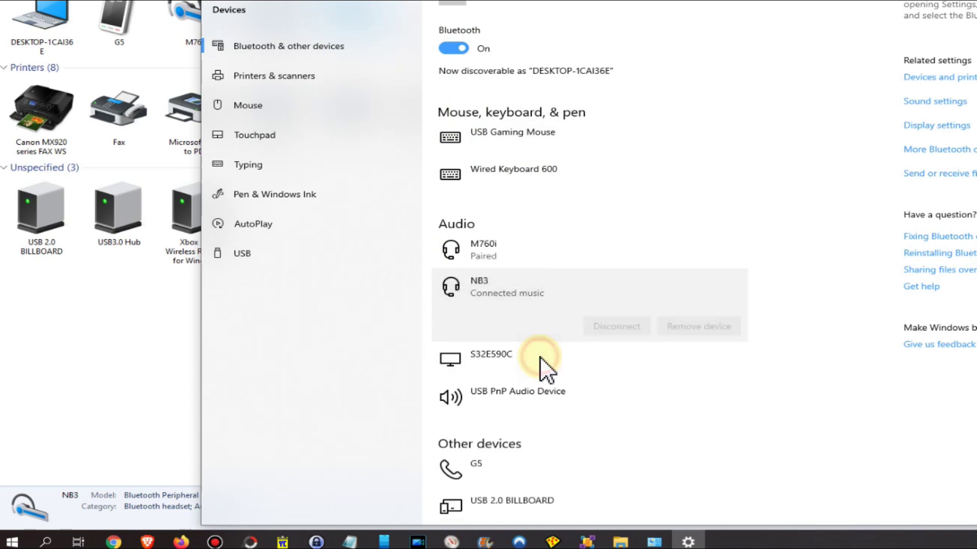
key(Tab)
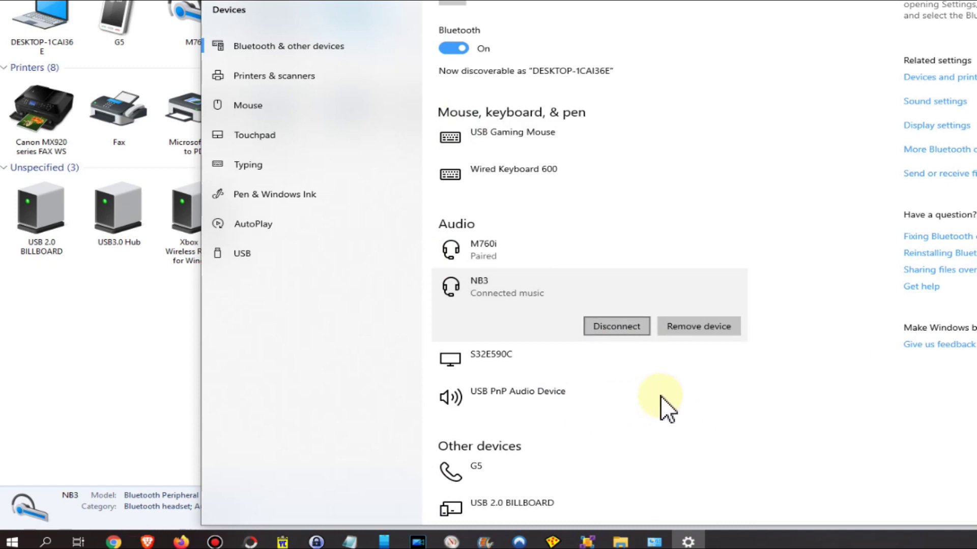
key(Tab)
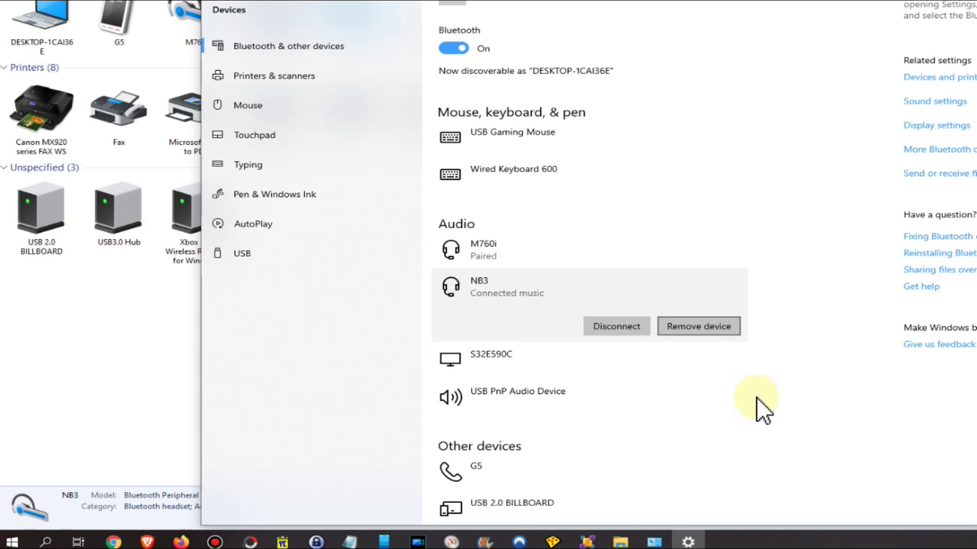
click(761, 399)
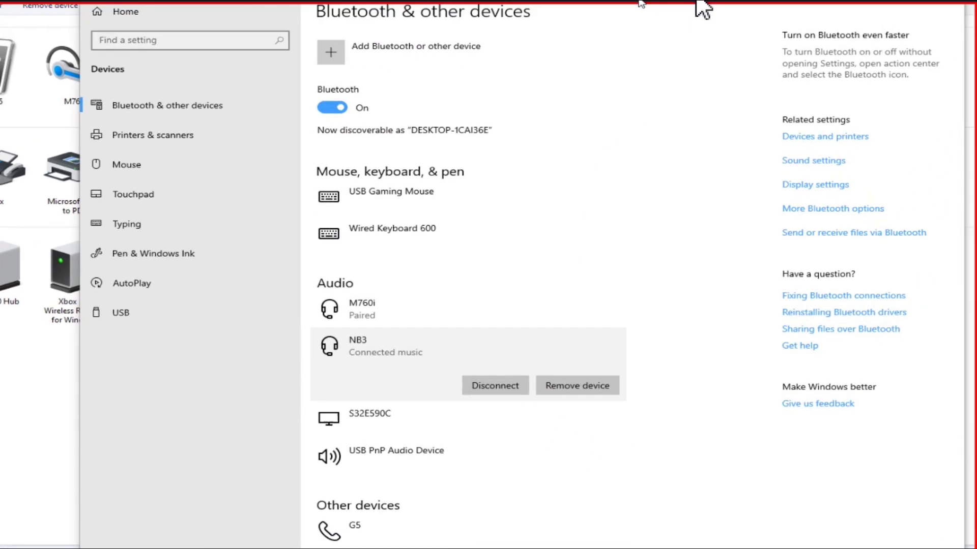
click(492, 78)
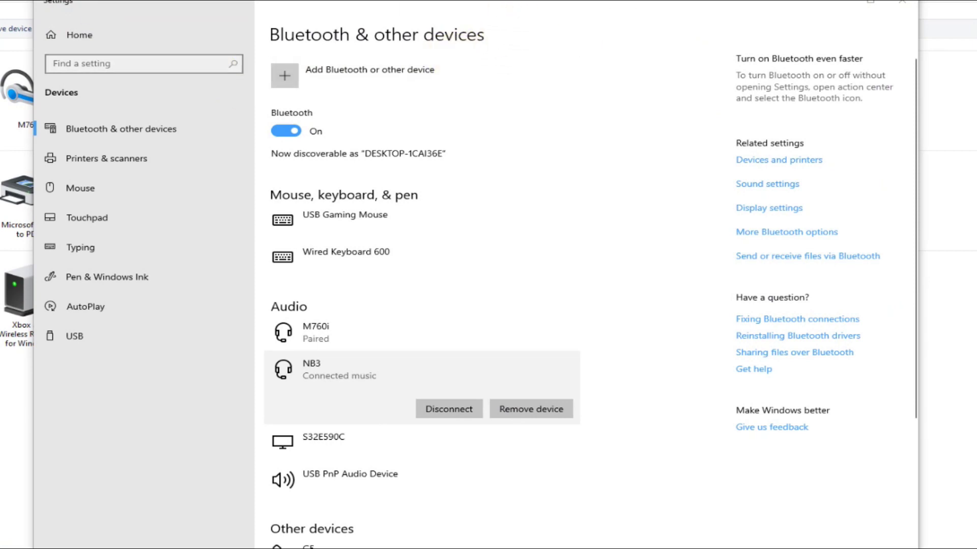
click(218, 1)
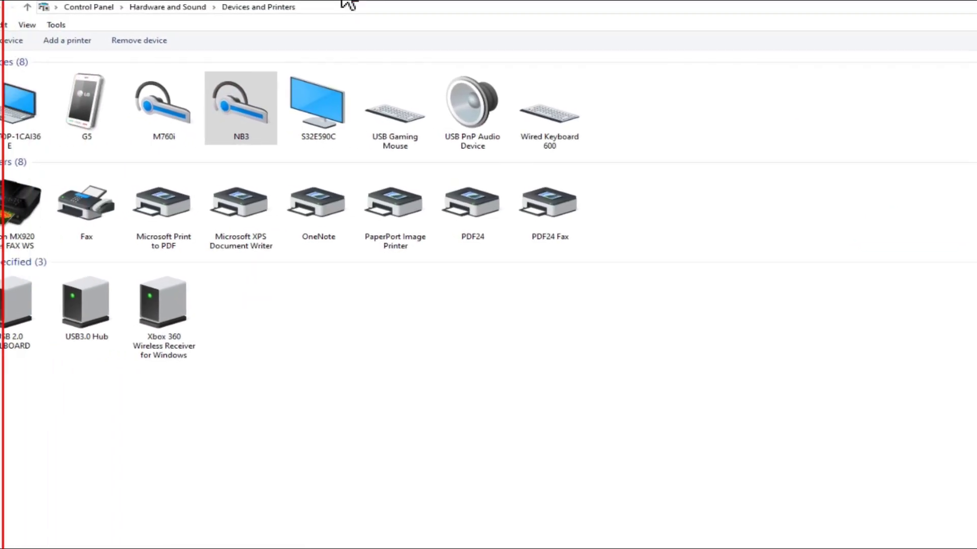